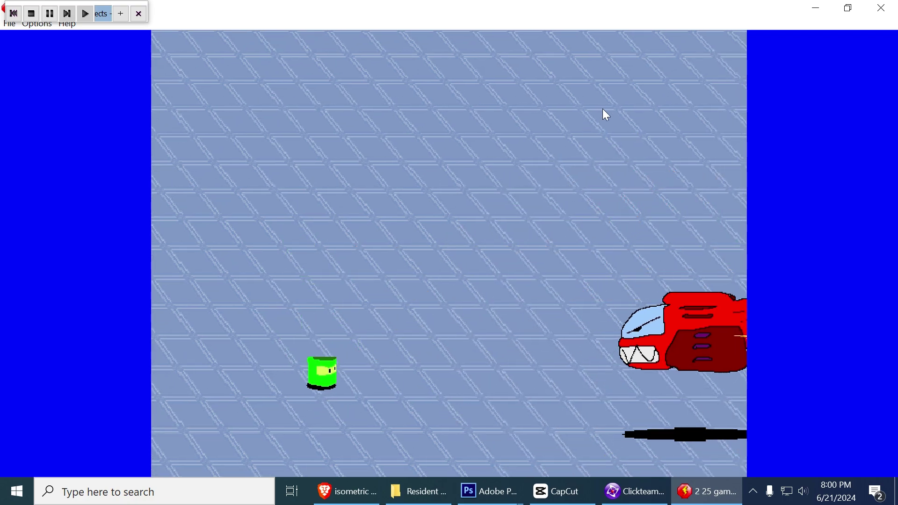
{"action": "left_click", "coordinate": [880, 7]}
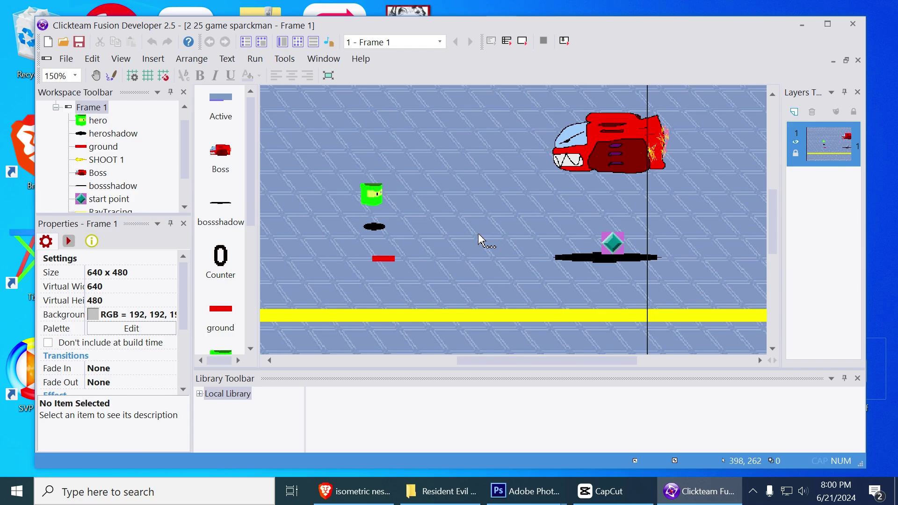
{"action": "left_click_drag", "start_coordinate": [487, 241], "coordinate": [576, 247]}
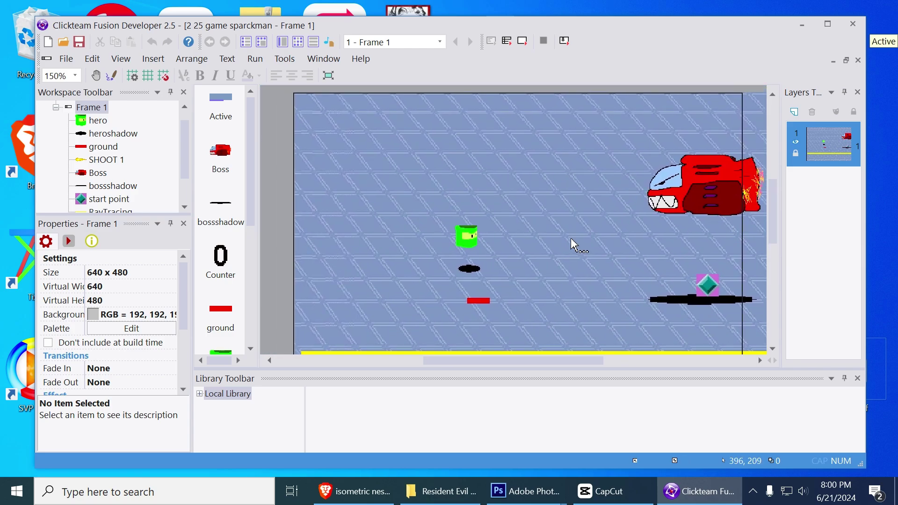
{"action": "left_click_drag", "start_coordinate": [548, 220], "coordinate": [515, 208]}
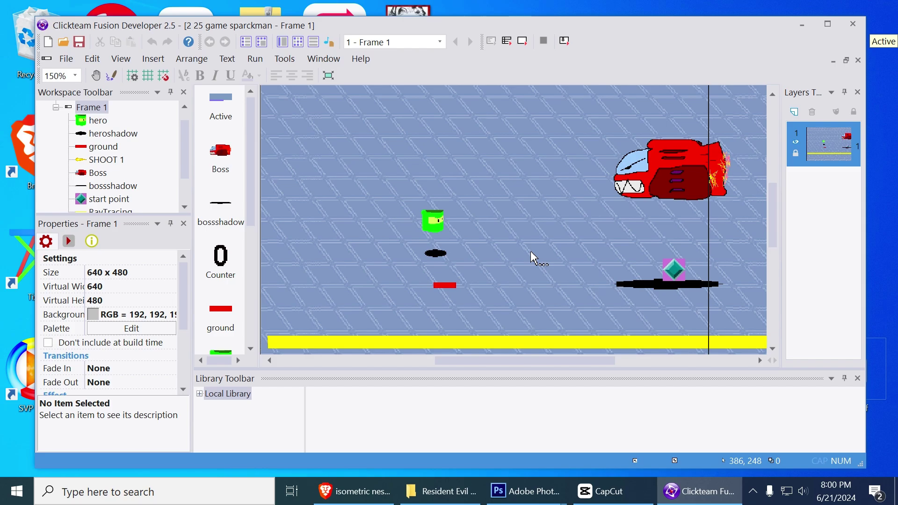
{"action": "left_click_drag", "start_coordinate": [533, 258], "coordinate": [545, 248]}
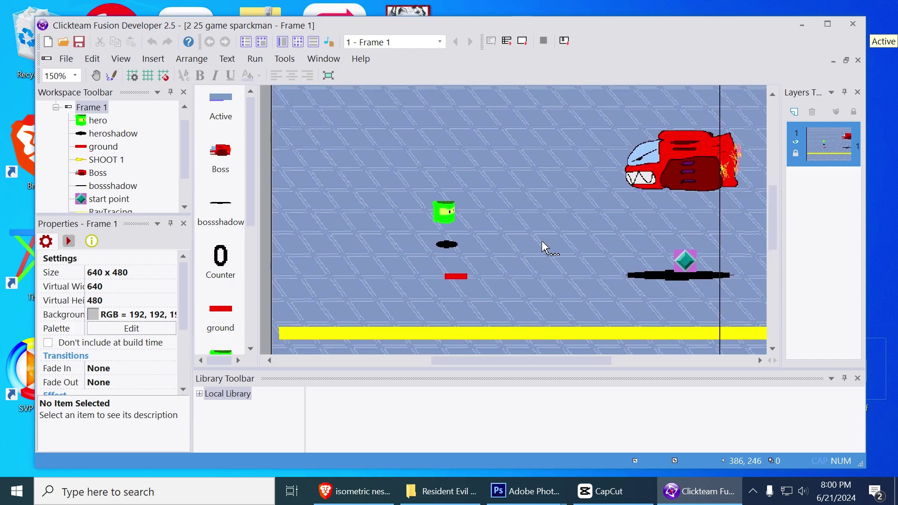
{"action": "mouse_move", "coordinate": [546, 246]}
{"action": "left_mouse_down"}
{"action": "mouse_move", "coordinate": [535, 254]}
{"action": "mouse_move", "coordinate": [523, 235]}
{"action": "left_mouse_up"}
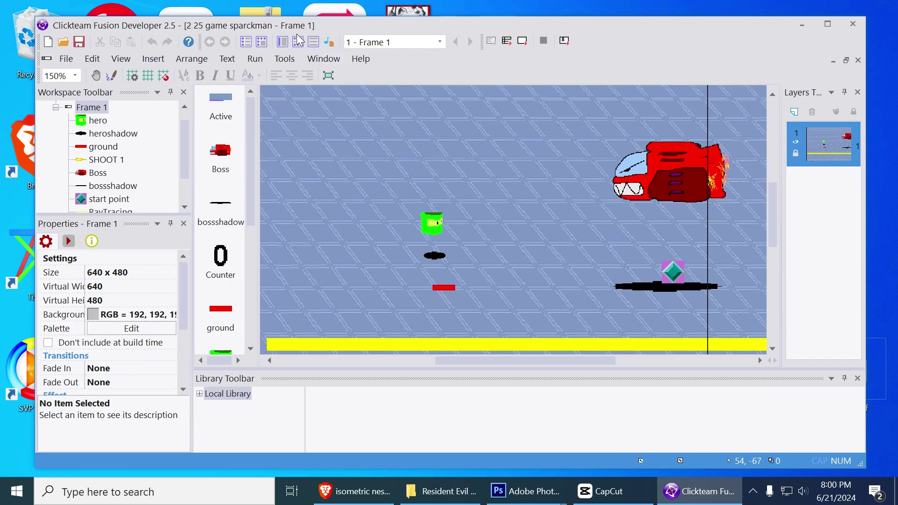
{"action": "left_click", "coordinate": [298, 42]}
{"action": "left_click", "coordinate": [382, 187]}
{"action": "scroll", "coordinate": [408, 242], "scroll_direction": "down", "scroll_amount": 5}
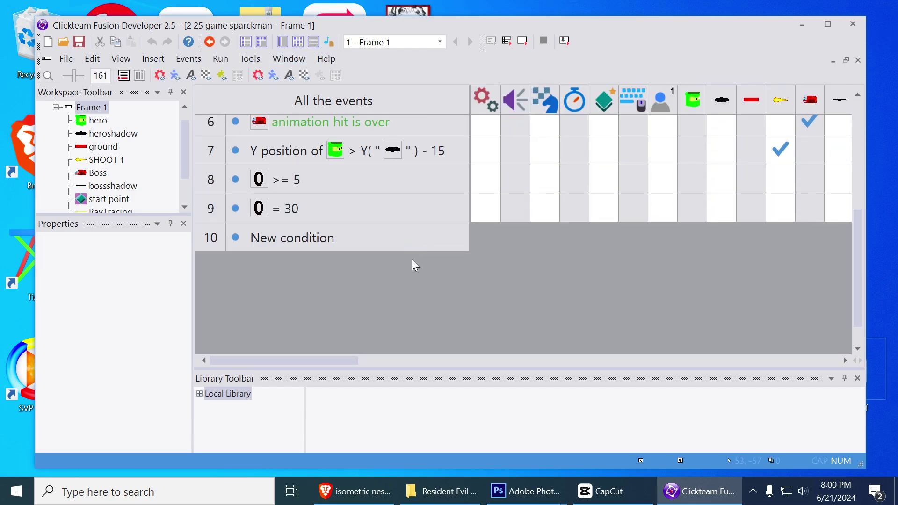
{"action": "scroll", "coordinate": [437, 264], "scroll_direction": "up", "scroll_amount": 5}
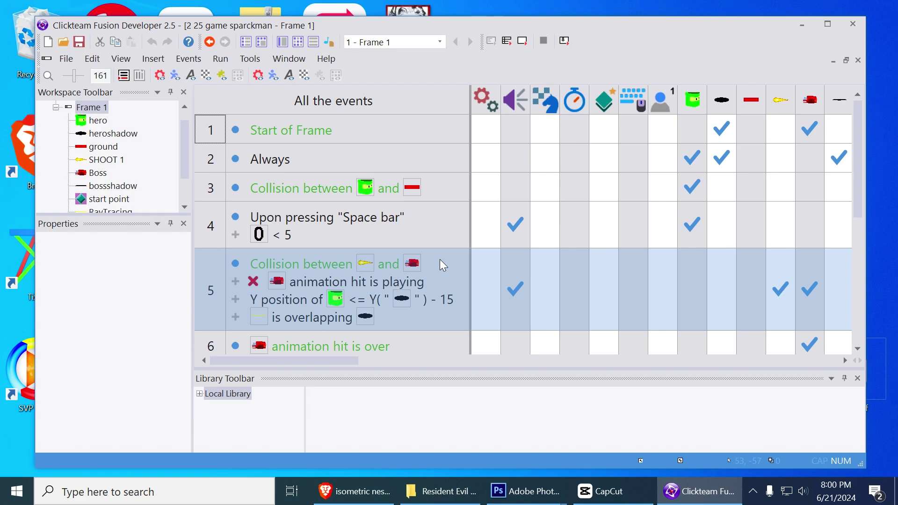
{"action": "left_click", "coordinate": [282, 42]}
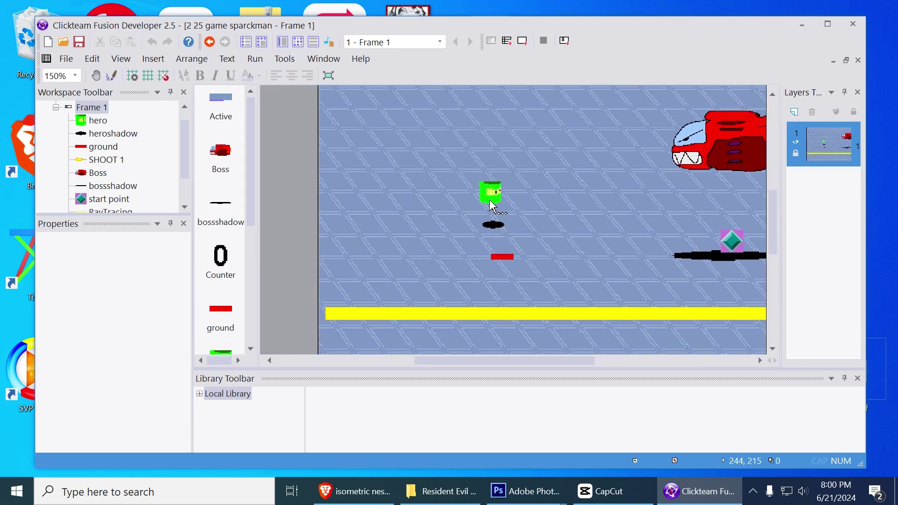
View the green hero's Movement properties, then select the small red ground object.
{"action": "left_click", "coordinate": [493, 200]}
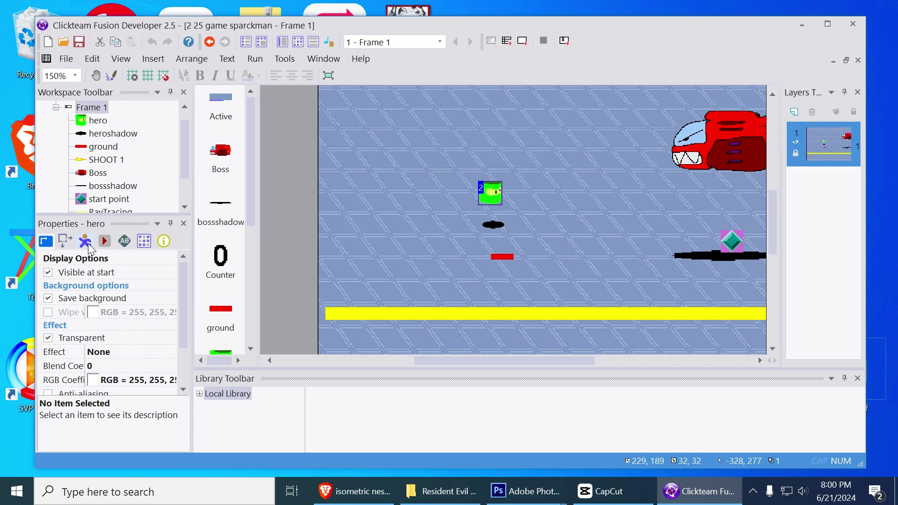
{"action": "left_click", "coordinate": [86, 243]}
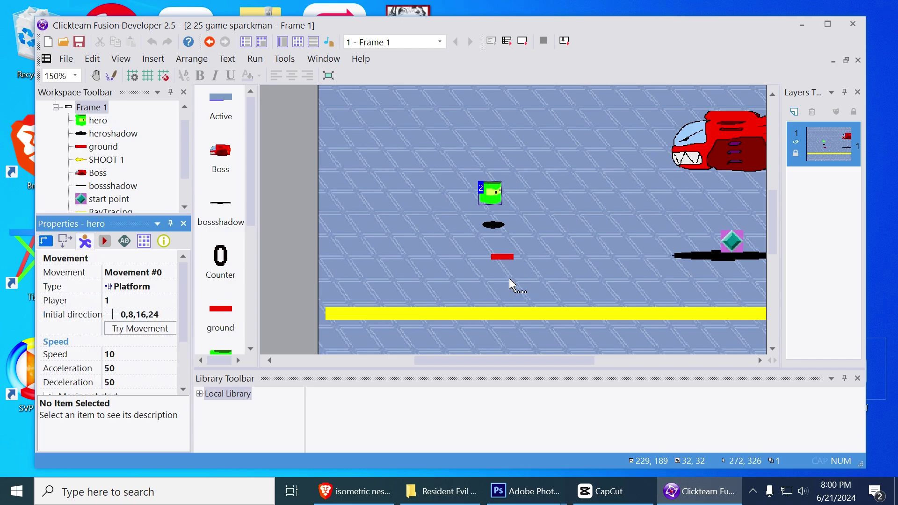
{"action": "left_click", "coordinate": [503, 258]}
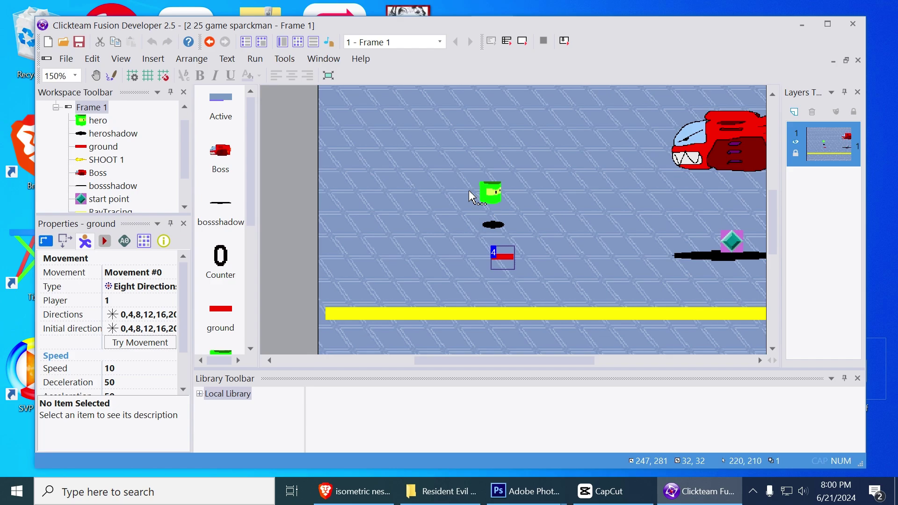
Check the hero's Always action matching the ground's X, then reselect the ground object.
{"action": "left_click", "coordinate": [282, 42]}
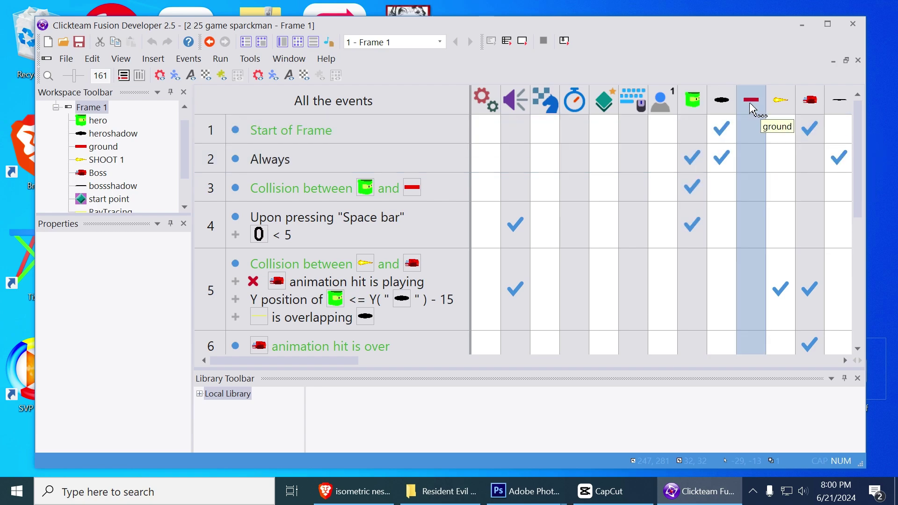
{"action": "left_click", "coordinate": [283, 44]}
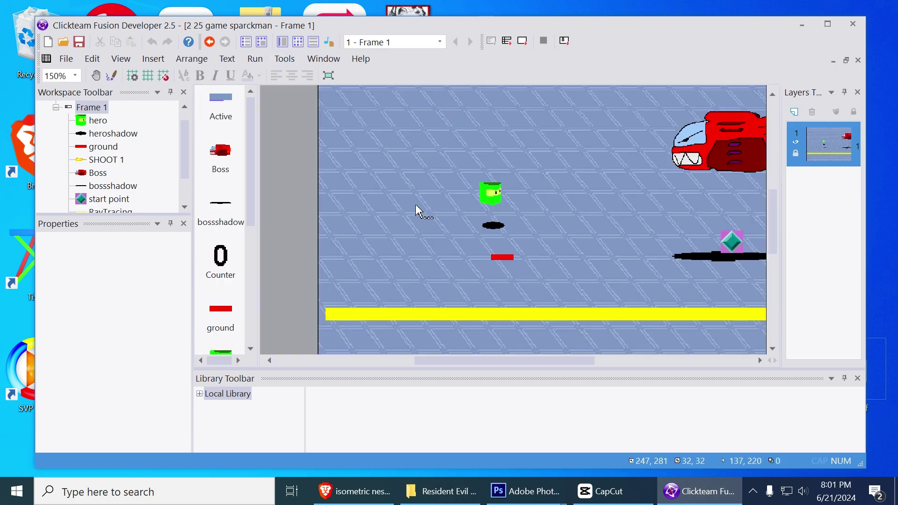
{"action": "left_click", "coordinate": [501, 258]}
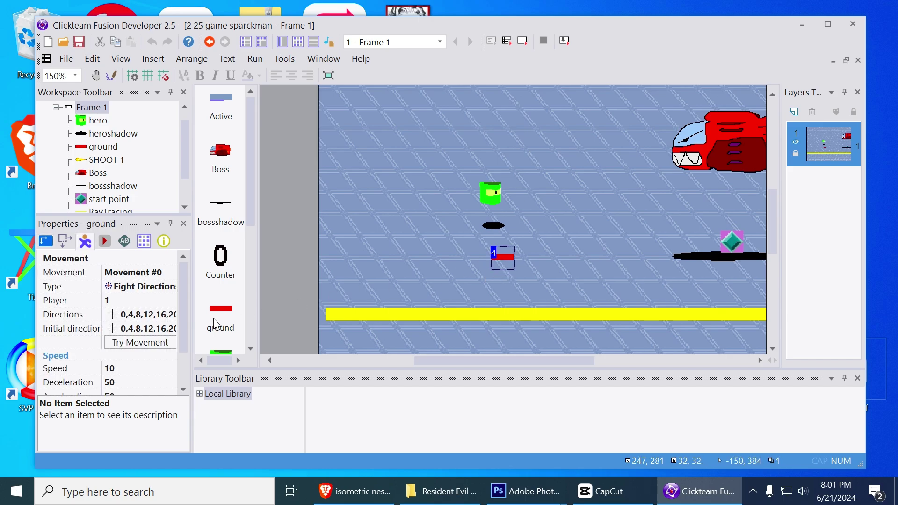
{"action": "scroll", "coordinate": [555, 251], "scroll_direction": "right", "scroll_amount": 3}
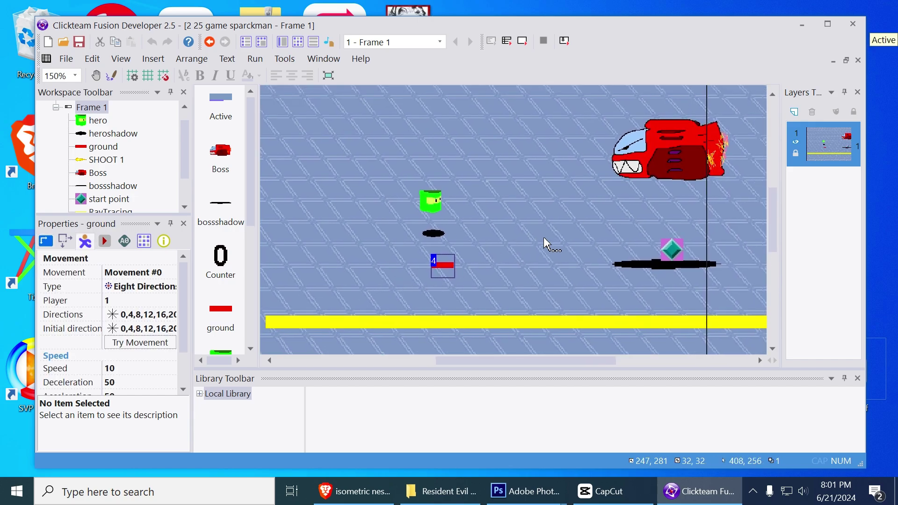
Preview the red Boss's circular movement, then show the start point's path movement settings.
{"action": "left_click", "coordinate": [657, 162]}
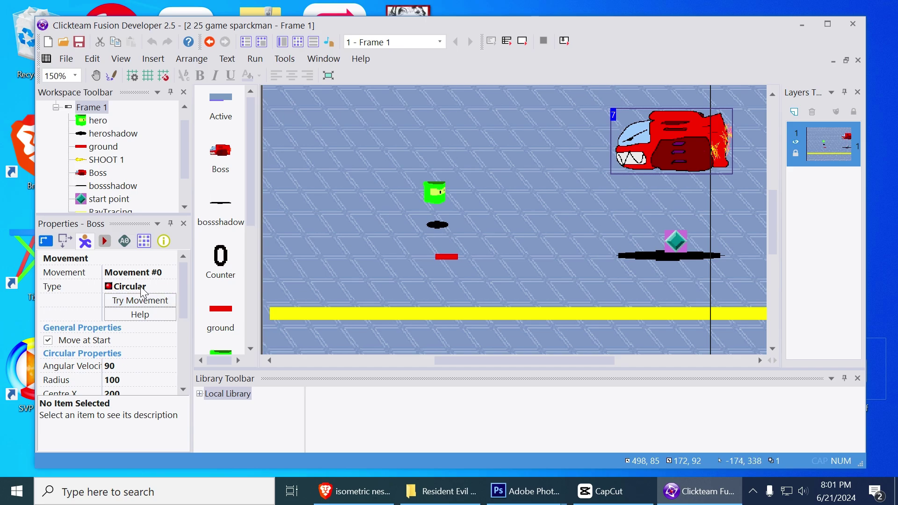
{"action": "left_click", "coordinate": [140, 300]}
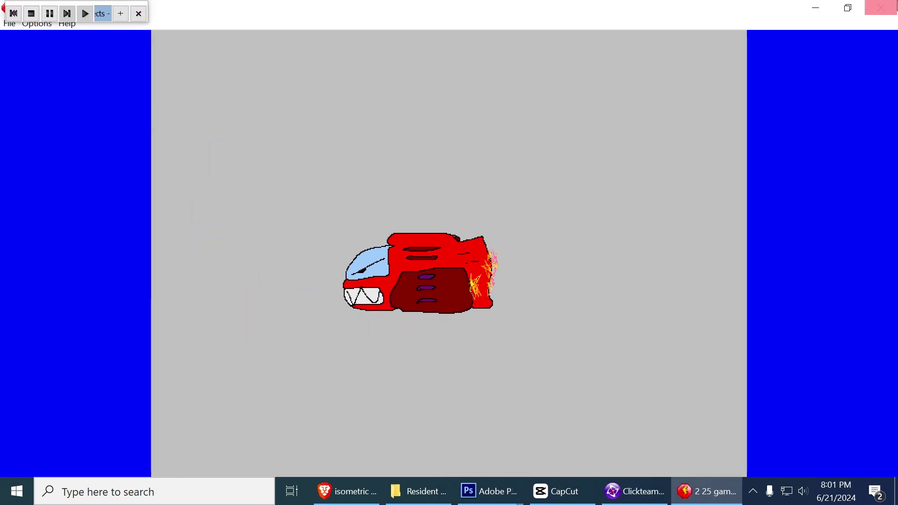
{"action": "left_click", "coordinate": [881, 9]}
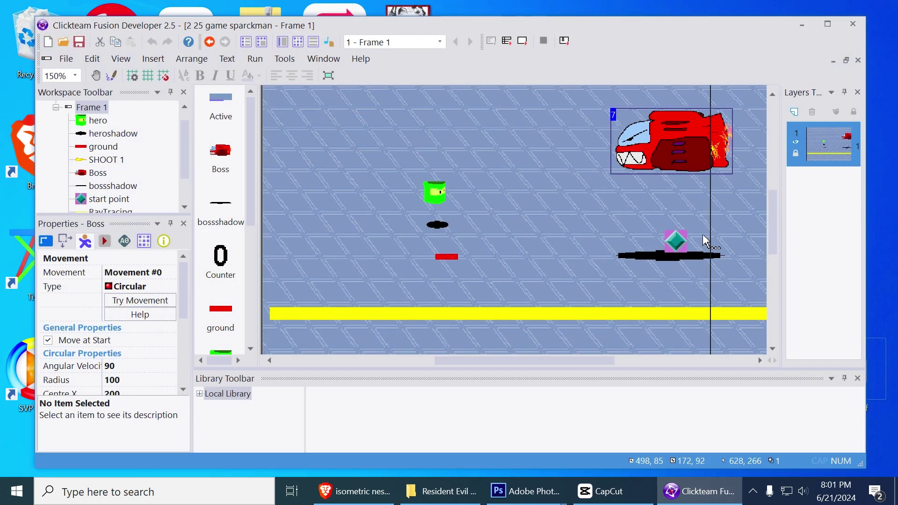
{"action": "left_click", "coordinate": [675, 242]}
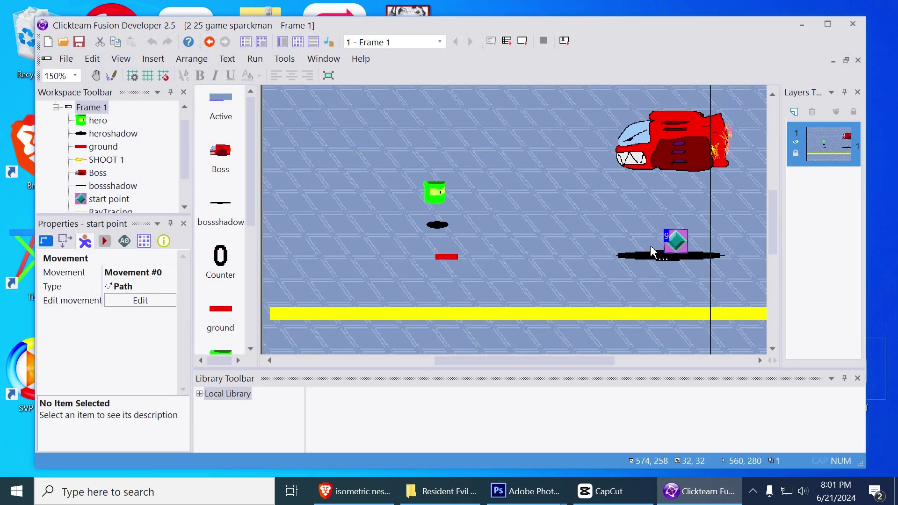
Filter the events to the Counter column, showing its 'add 1' and 'set to 0' actions.
{"action": "left_click", "coordinate": [297, 42]}
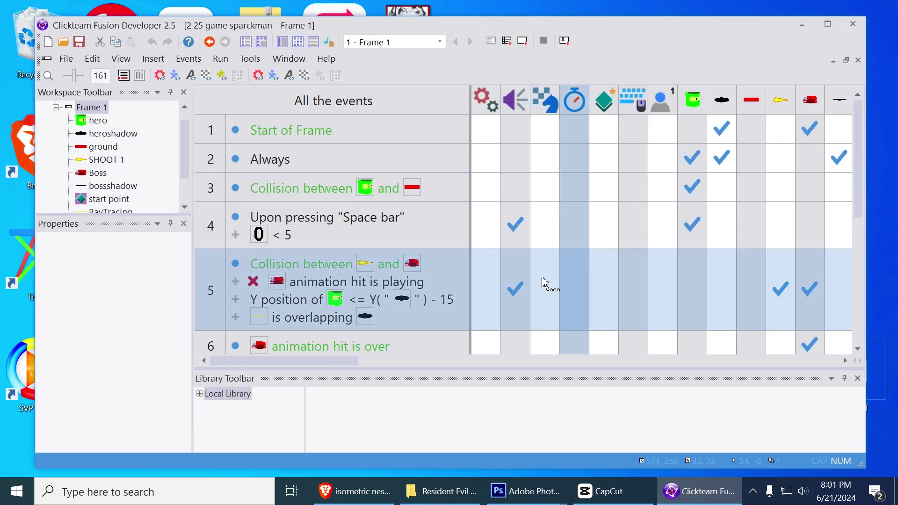
{"action": "left_click_drag", "start_coordinate": [343, 361], "coordinate": [631, 365]}
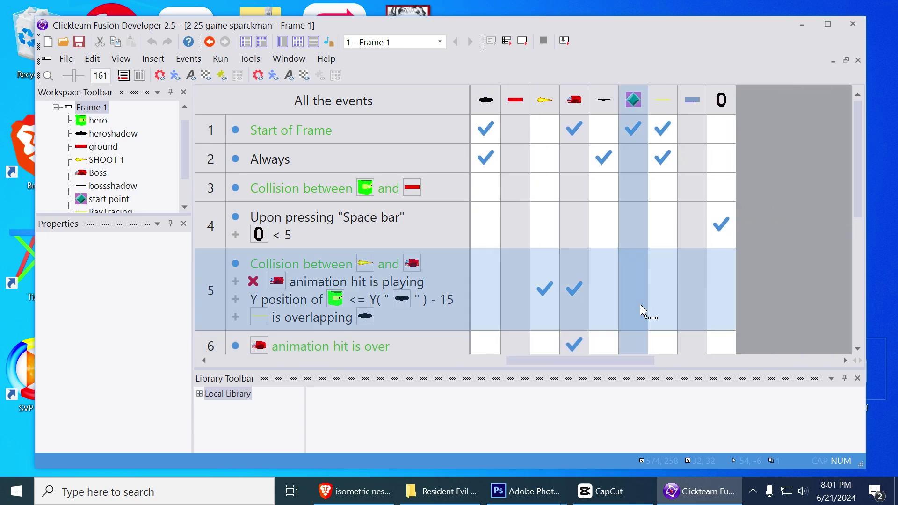
{"action": "left_click", "coordinate": [721, 99]}
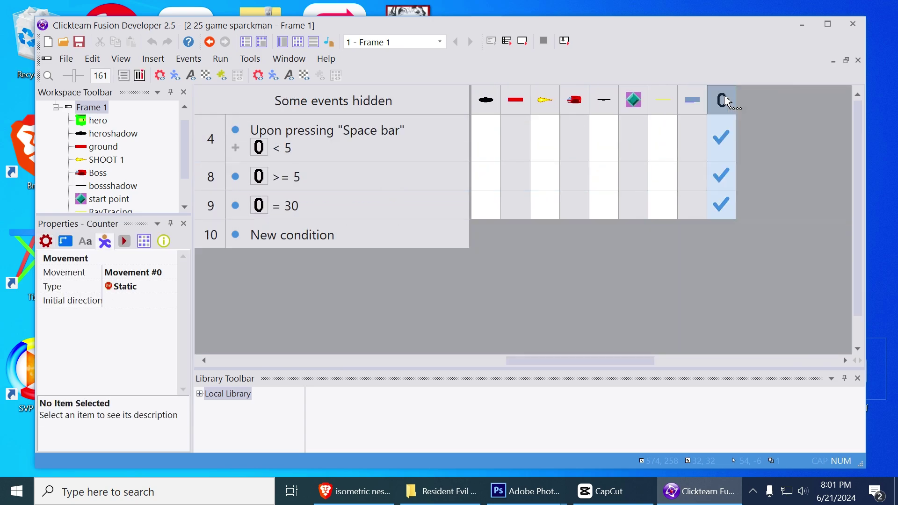
{"action": "left_click", "coordinate": [350, 138]}
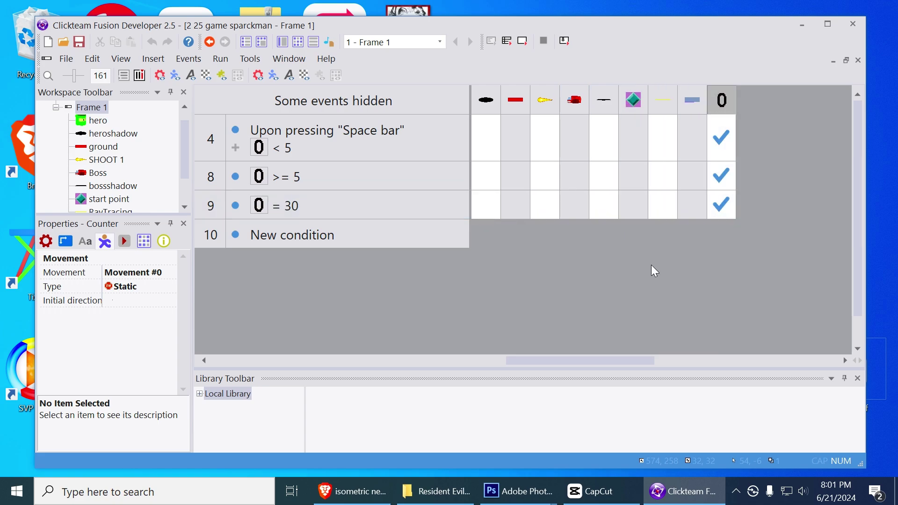
Run the frame, moving the hero with the arrow keys and firing Space-bar bullets at the boss.
{"action": "left_click", "coordinate": [283, 43]}
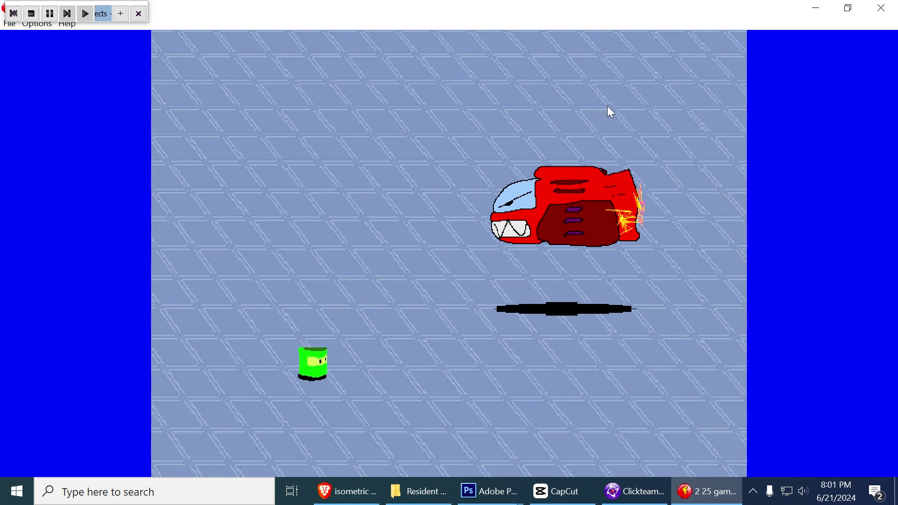
{"action": "key", "text": "Right"}
{"action": "key", "text": "space"}
{"action": "key", "text": "Left"}
{"action": "key", "text": "space"}
{"action": "key", "text": "Up"}
{"action": "key", "text": "space"}
{"action": "key", "text": "space"}
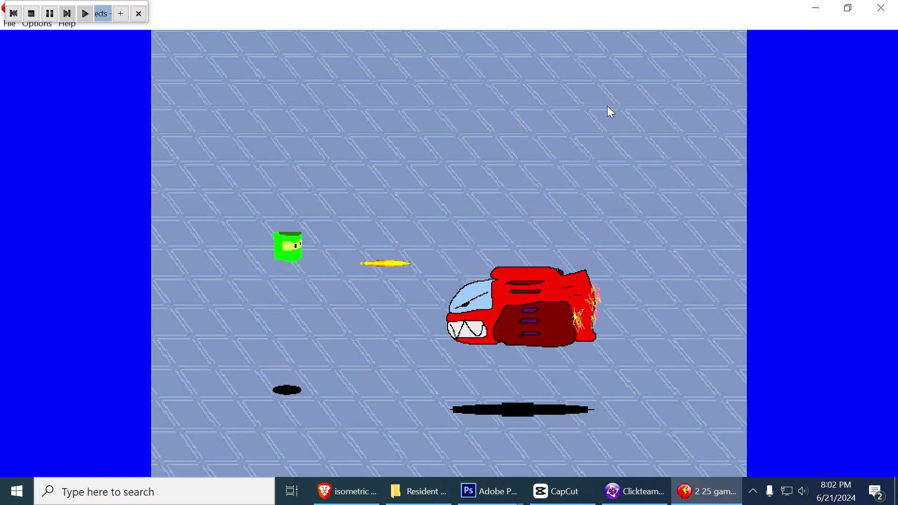
{"action": "key", "text": "Down"}
{"action": "key", "text": "space"}
{"action": "key", "text": "Right"}
{"action": "key", "text": "space"}
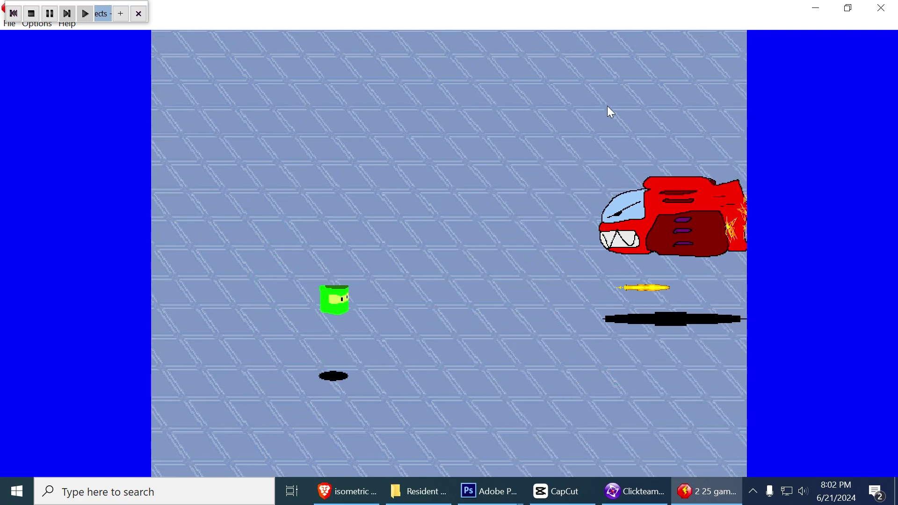